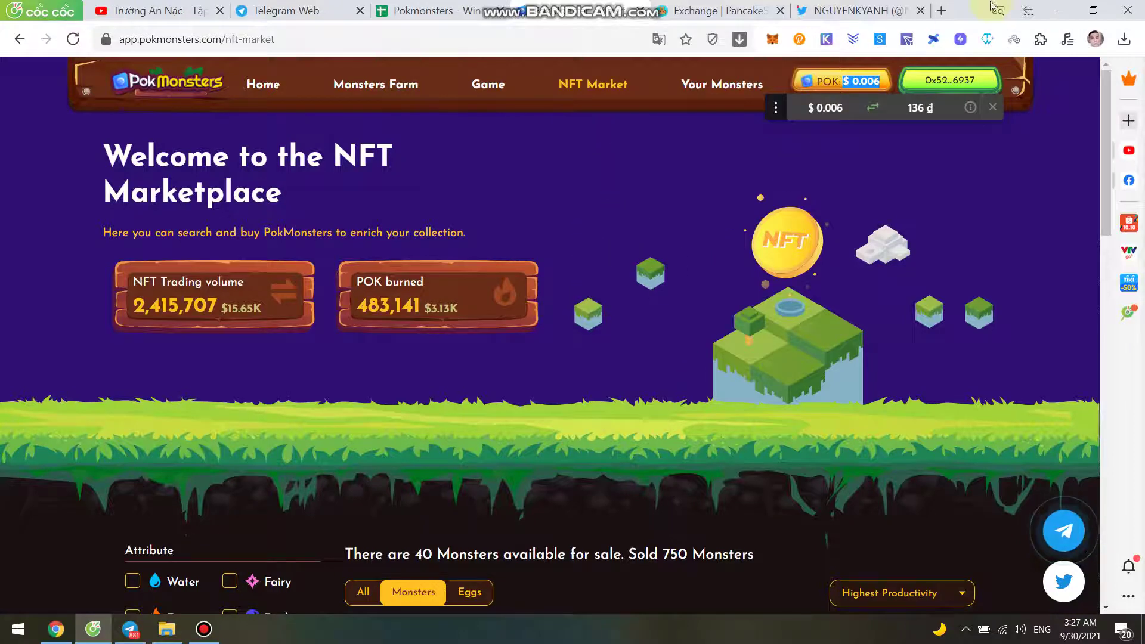
# Step: View the wallet account from the MetaMask extension on the BscScan block explorer
pyautogui.click(942, 11)
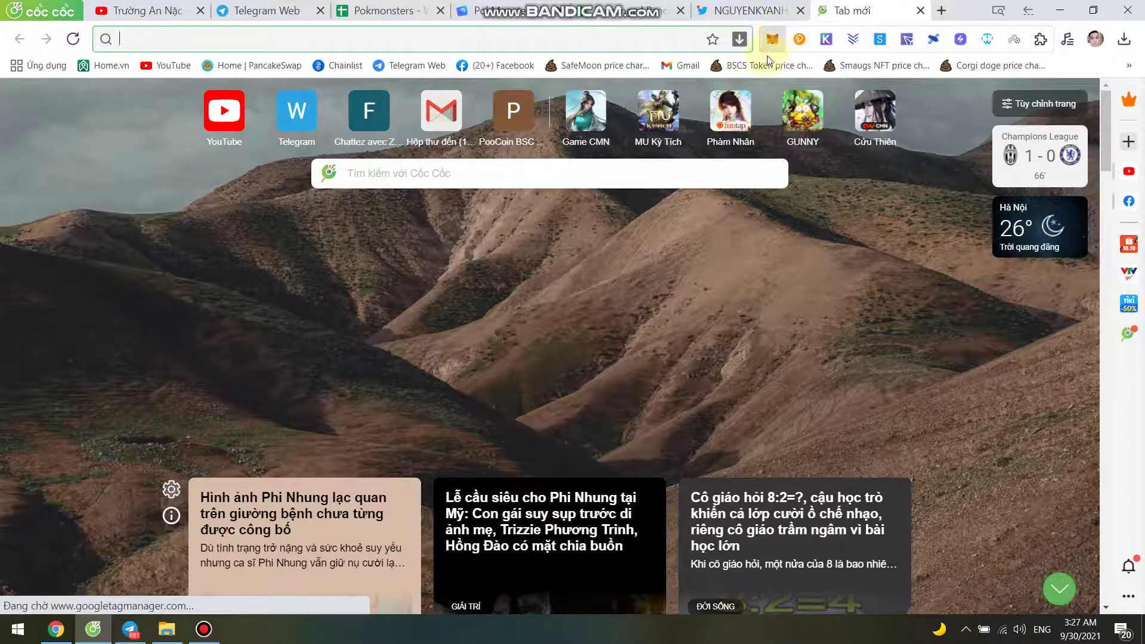
pyautogui.click(773, 39)
pyautogui.click(768, 127)
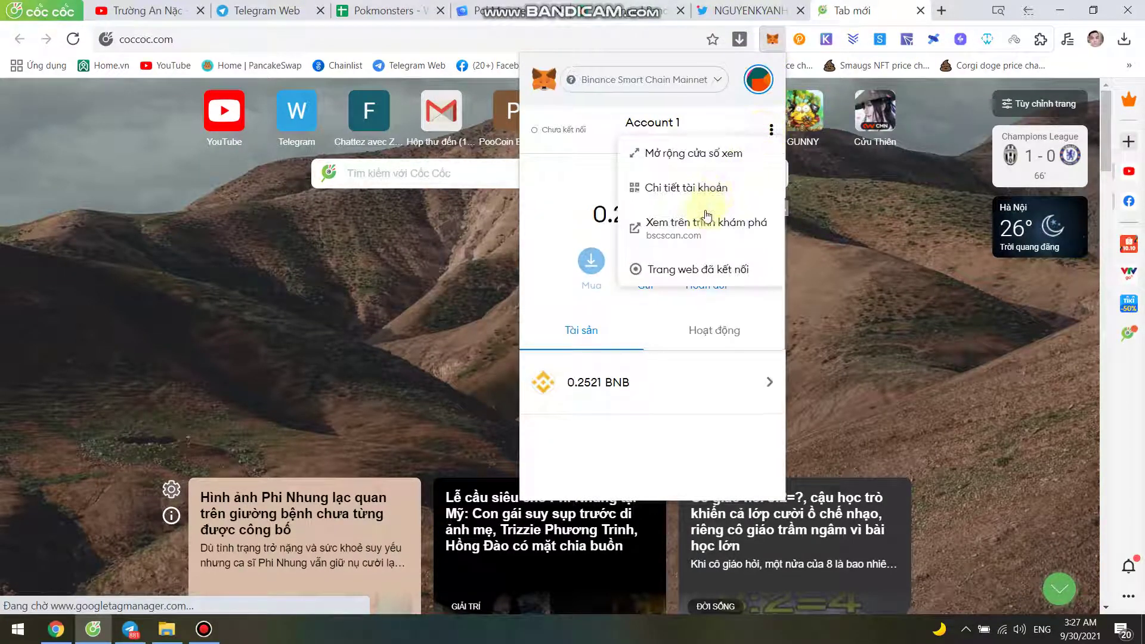
pyautogui.click(686, 229)
pyautogui.click(808, 11)
pyautogui.click(815, 11)
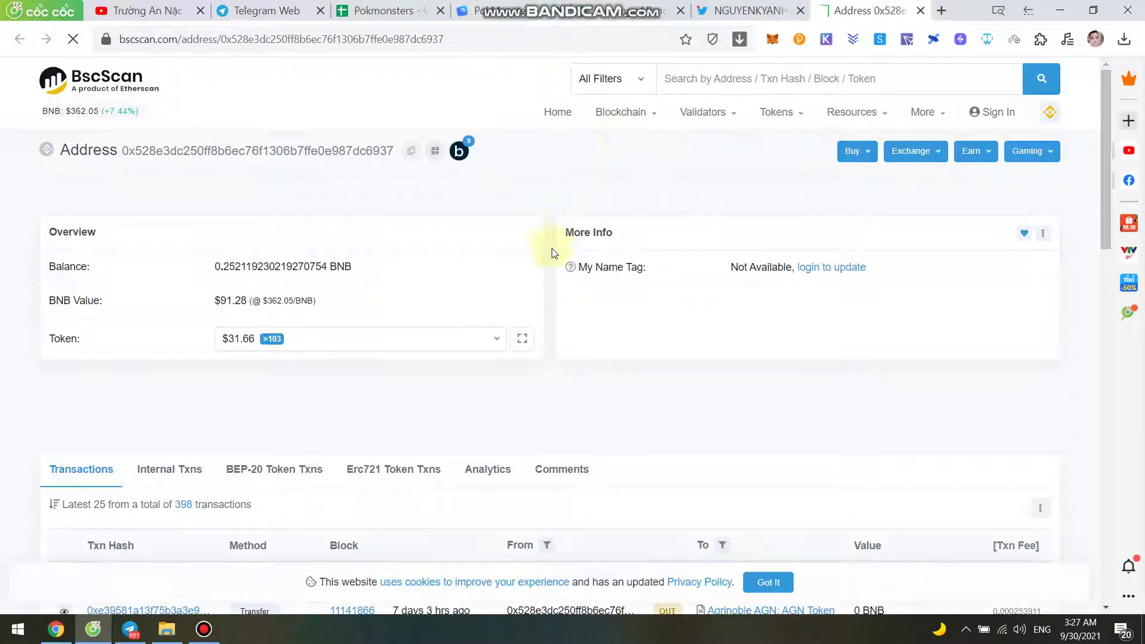
# Step: Show the address's BEP-20 token transfers and open the POK token from the most recent incoming transfer
pyautogui.click(243, 469)
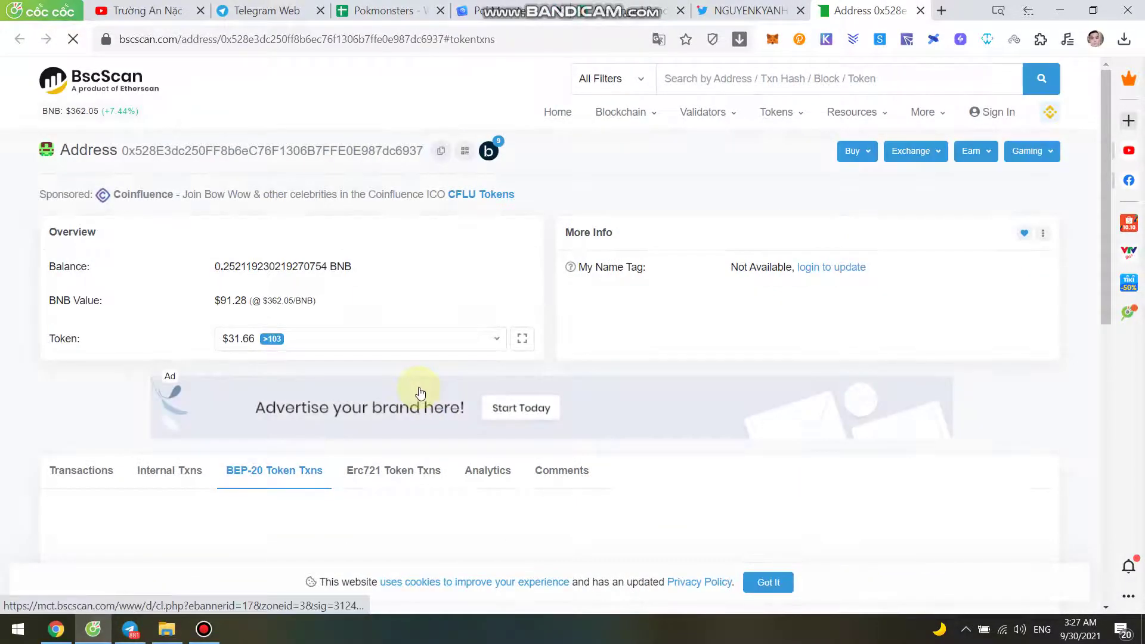
pyautogui.scroll(-5, 419, 392)
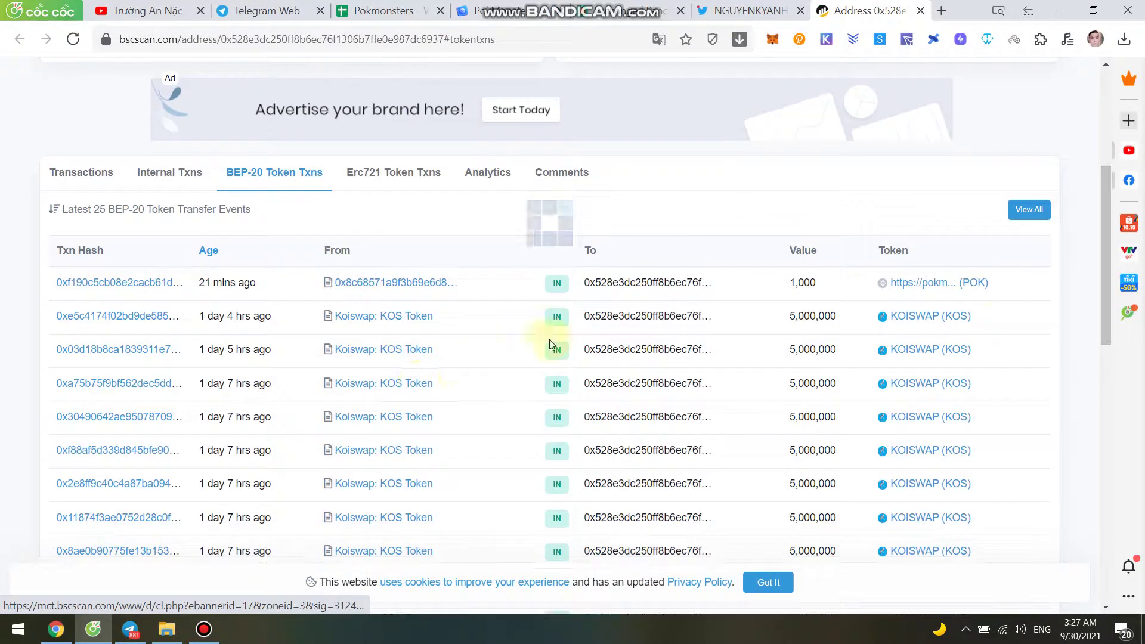
pyautogui.click(928, 287)
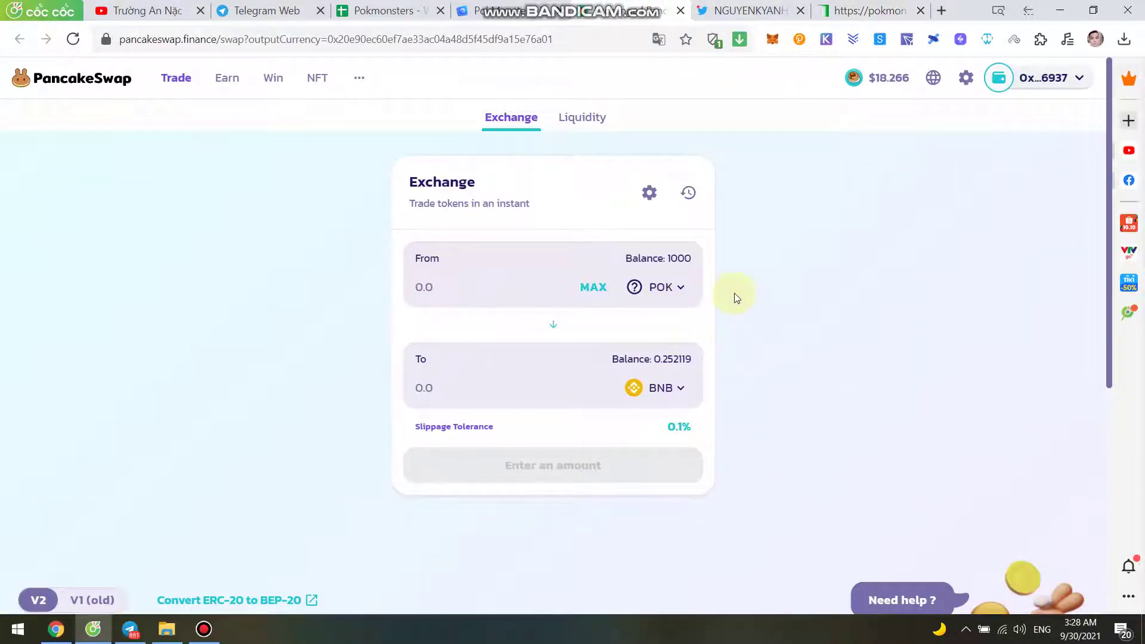
# Step: Switch to PancakeSwap and set up a swap of the maximum POK balance, 1000, into BUSD
pyautogui.click(596, 289)
pyautogui.click(664, 391)
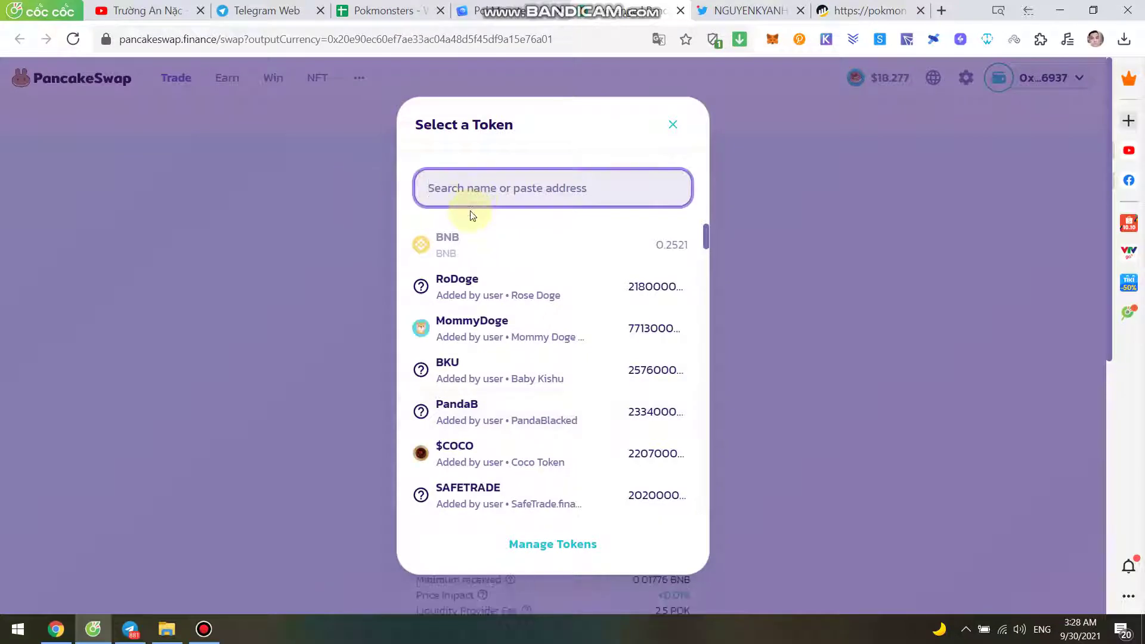
pyautogui.write('BU')
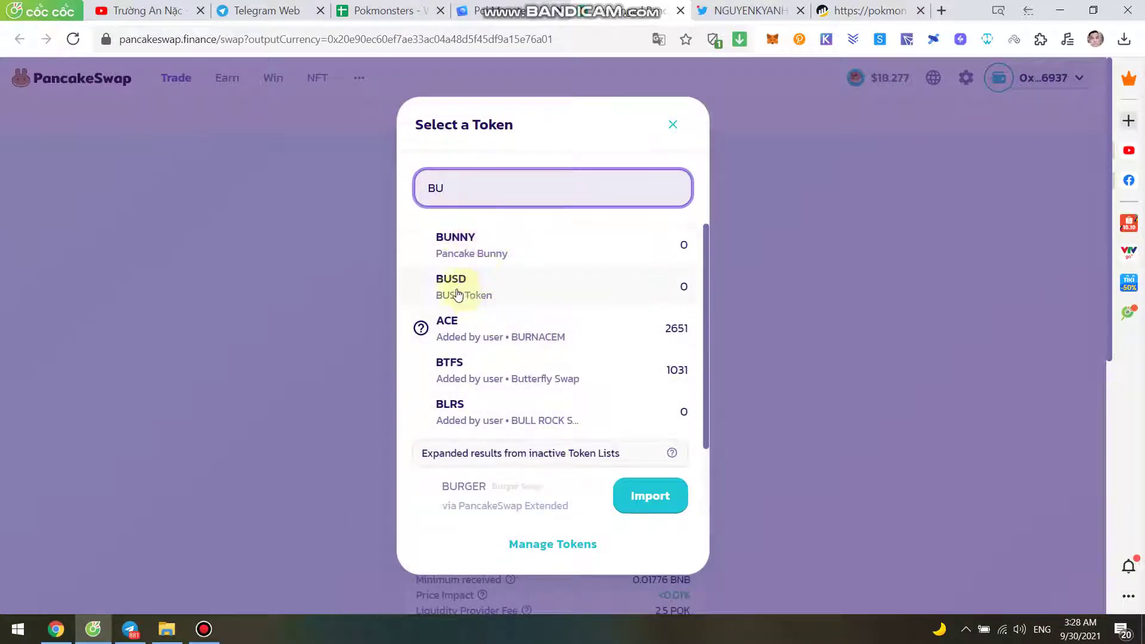
pyautogui.click(456, 292)
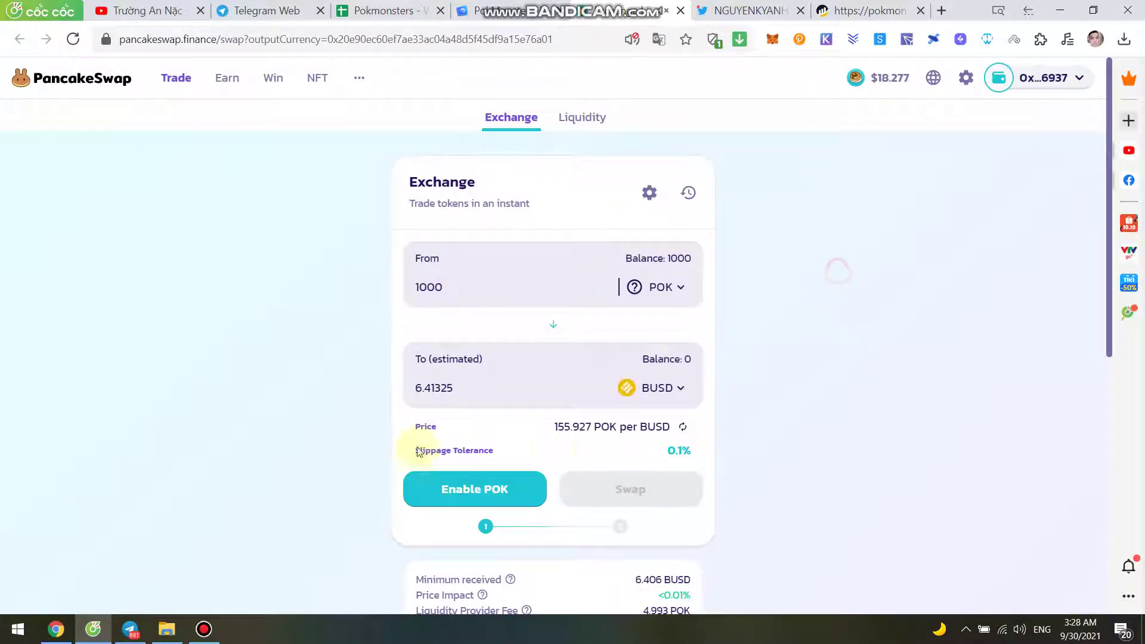
# Step: Request the wallet approval that enables POK for trading, checking the MetaMask extension for the pending request
pyautogui.click(460, 499)
pyautogui.click(457, 492)
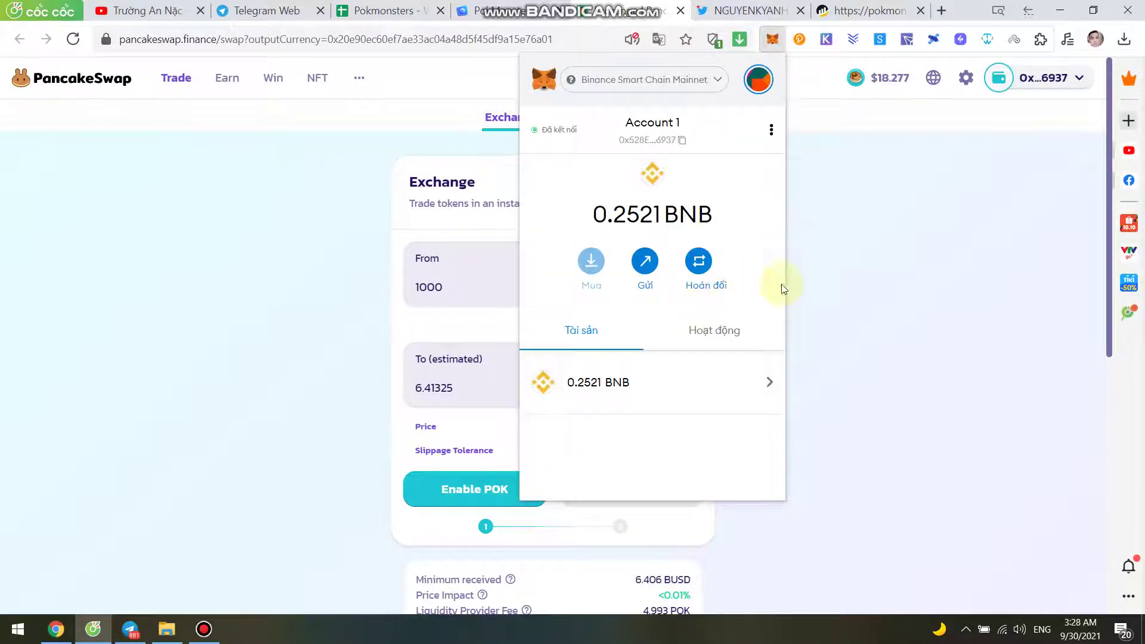
pyautogui.click(857, 256)
pyautogui.scroll(-3, 925, 358)
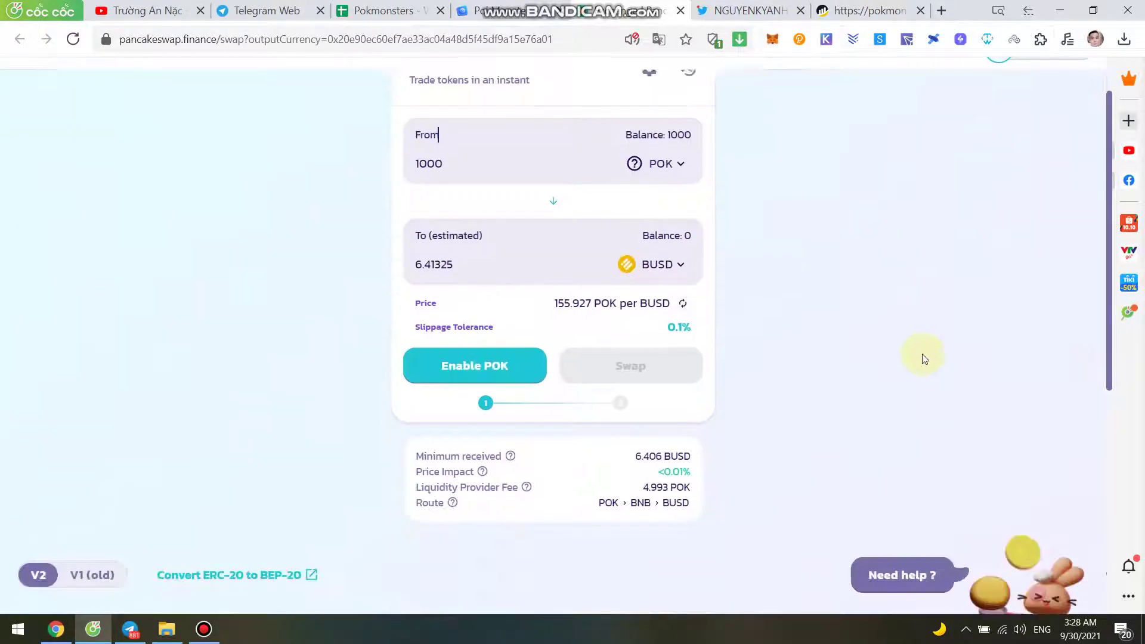
pyautogui.scroll(3, 921, 347)
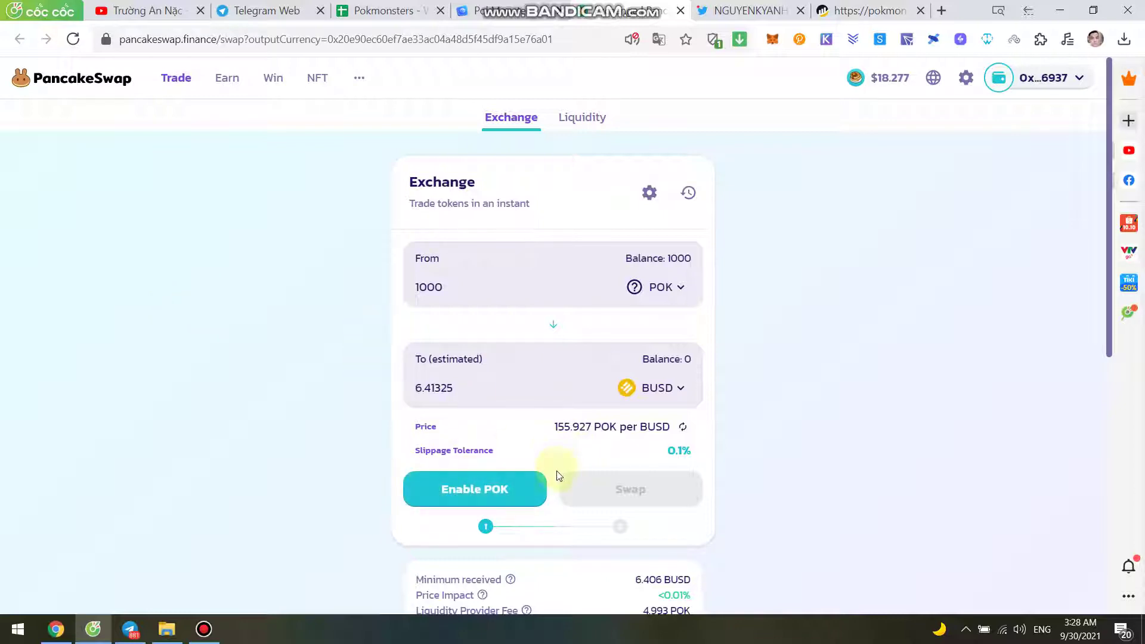
pyautogui.click(495, 488)
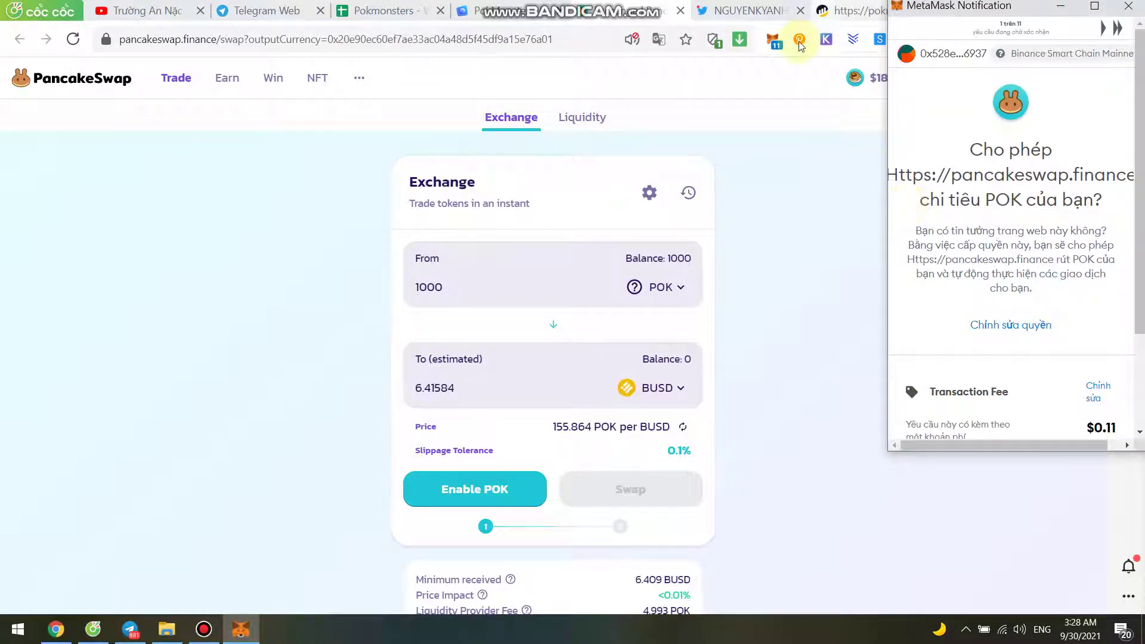
# Step: Reject the duplicate PancakeSwap requests to spend POK one after another in MetaMask until two remain pending
pyautogui.scroll(-3, 1082, 188)
pyautogui.click(954, 387)
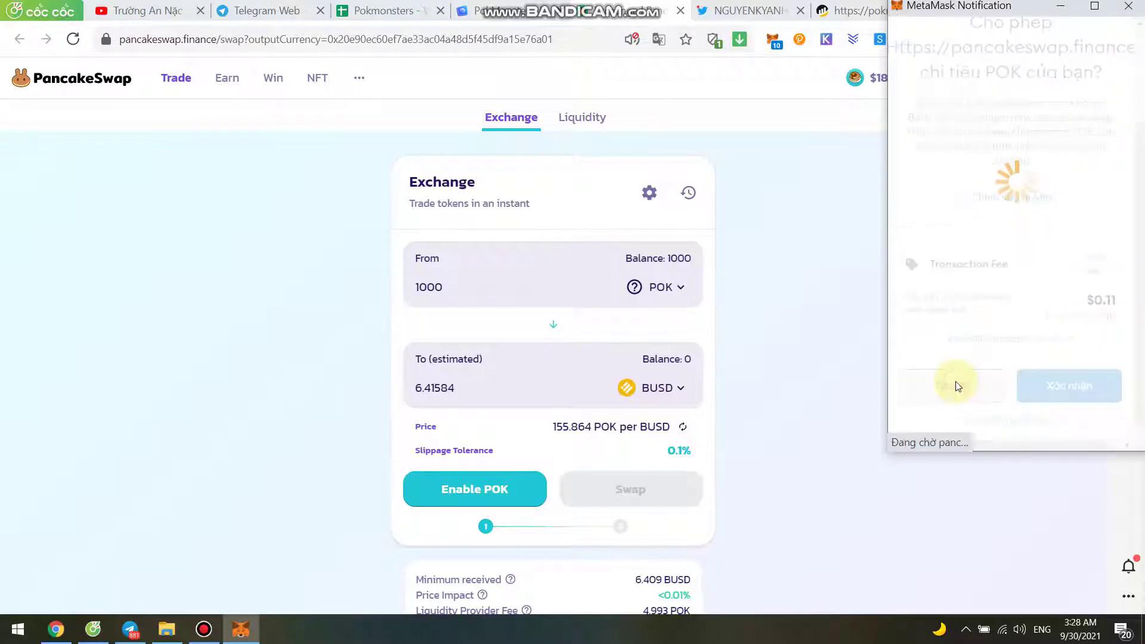
pyautogui.scroll(-3, 950, 390)
pyautogui.click(952, 384)
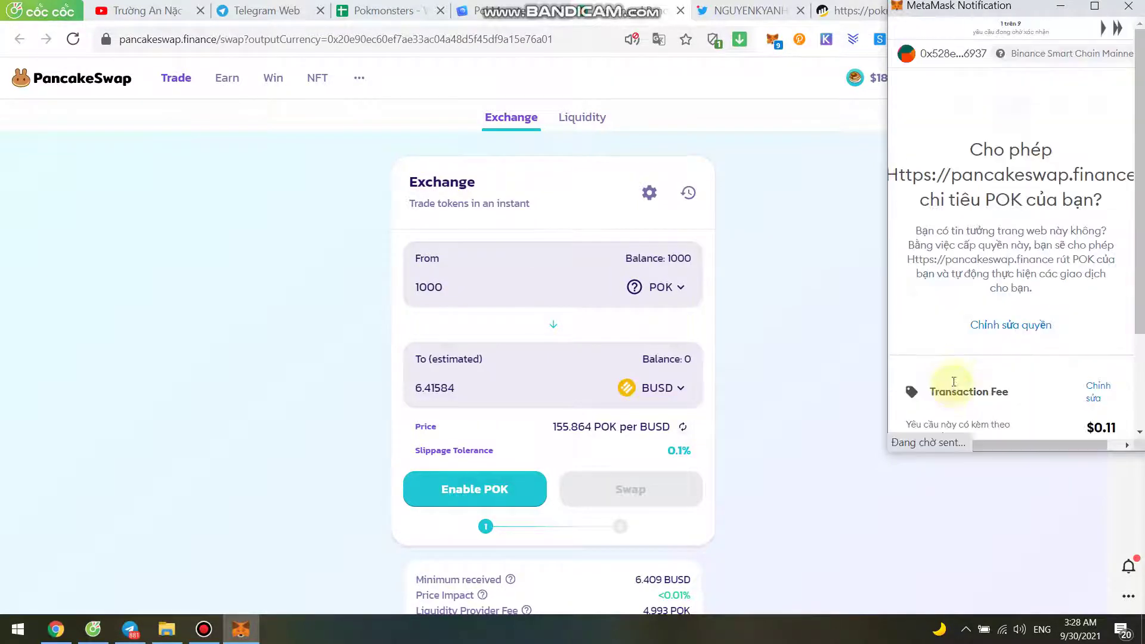
pyautogui.scroll(-3, 943, 416)
pyautogui.click(941, 387)
pyautogui.scroll(-3, 954, 400)
pyautogui.click(957, 401)
pyautogui.scroll(-3, 947, 405)
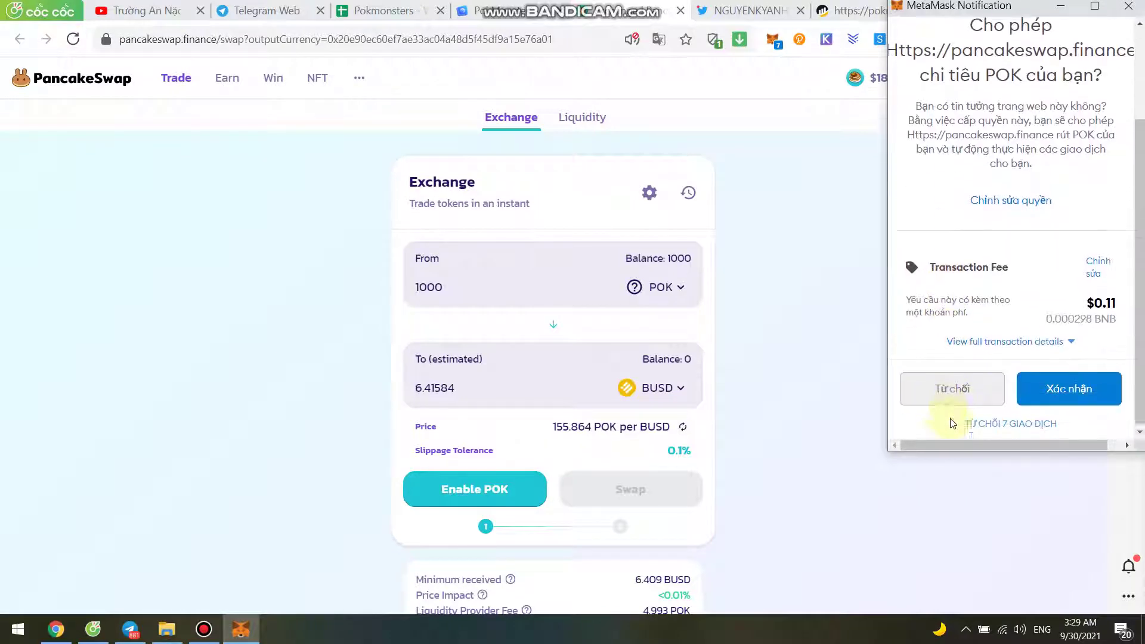
pyautogui.click(945, 395)
pyautogui.scroll(-3, 943, 390)
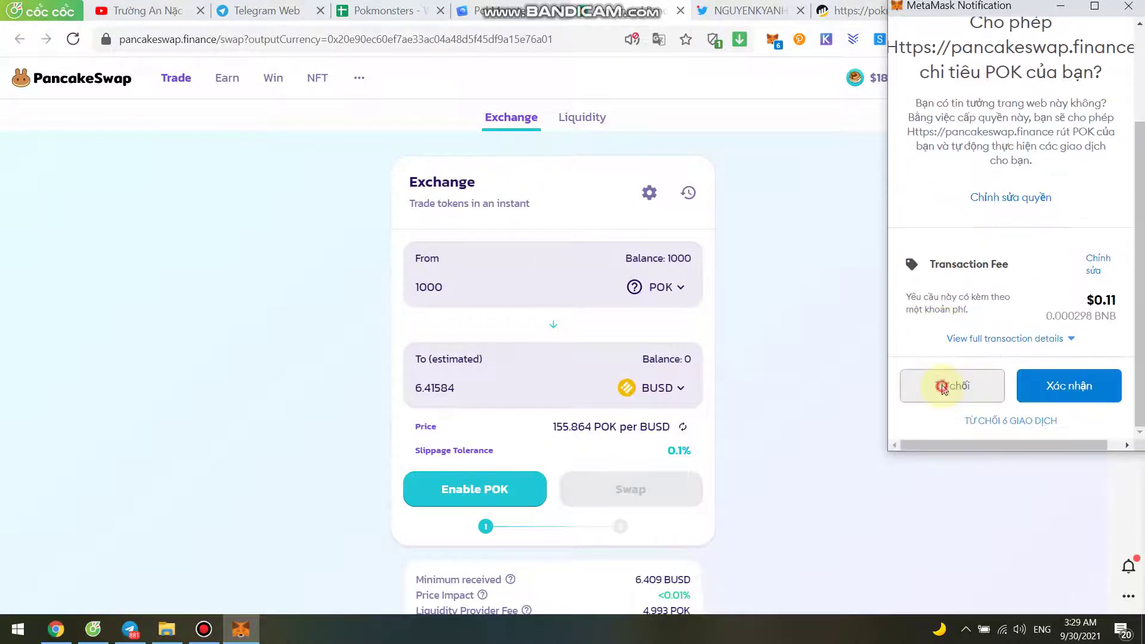
pyautogui.click(941, 388)
pyautogui.scroll(-3, 952, 391)
pyautogui.click(955, 385)
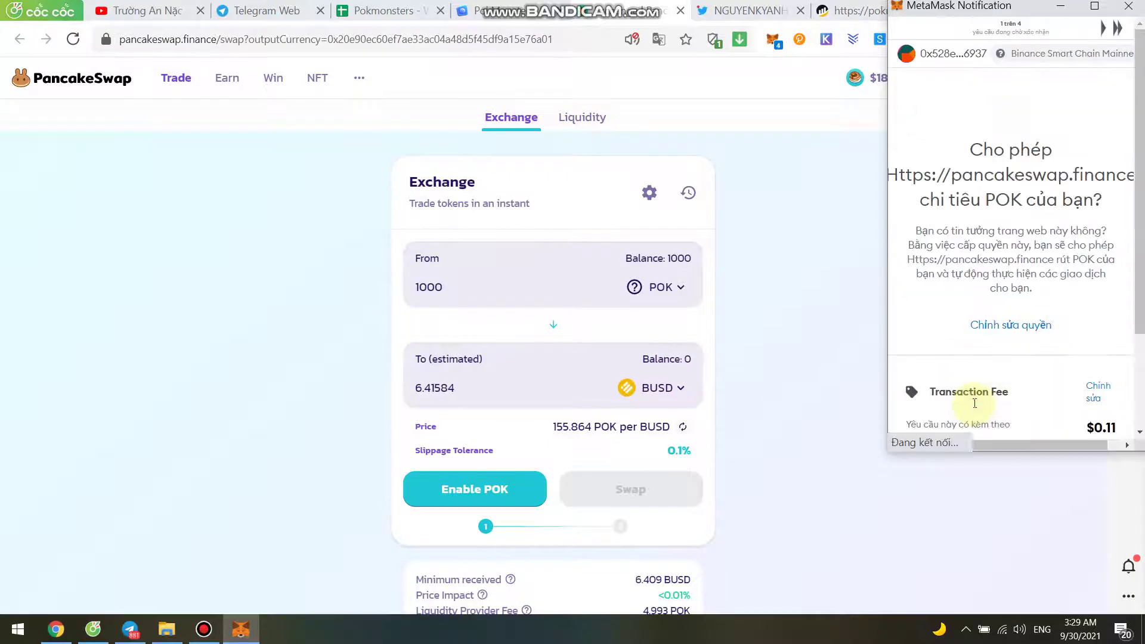
pyautogui.scroll(-3, 976, 412)
pyautogui.click(954, 391)
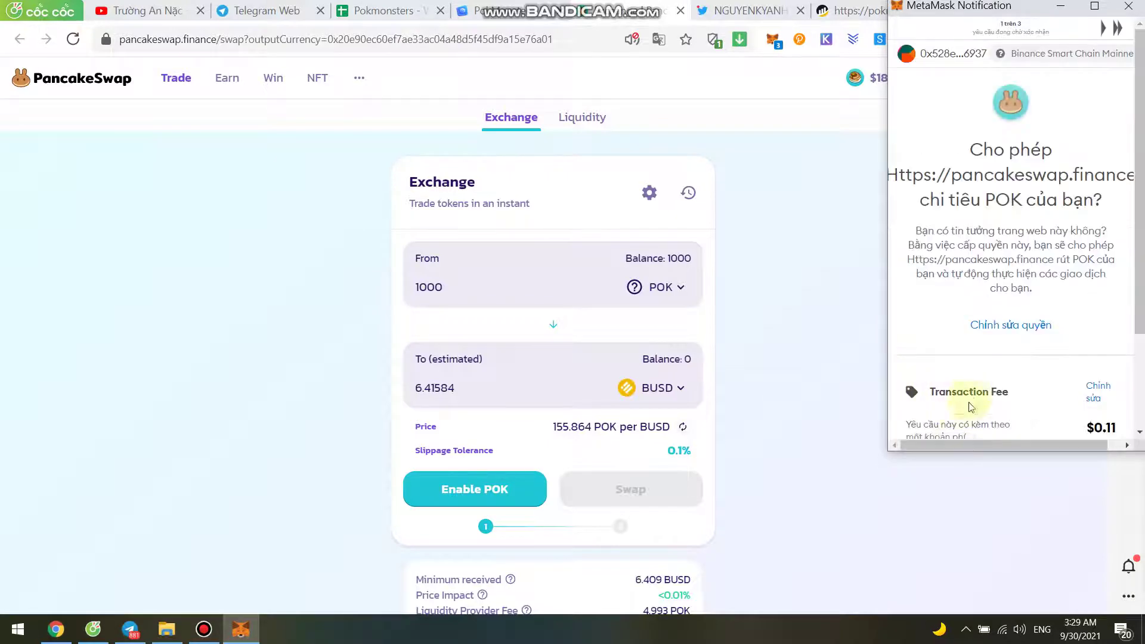
pyautogui.scroll(-3, 969, 393)
pyautogui.click(967, 394)
# Step: Confirm one of the remaining POK spending approvals in MetaMask and close the notification window
pyautogui.scroll(-3, 954, 391)
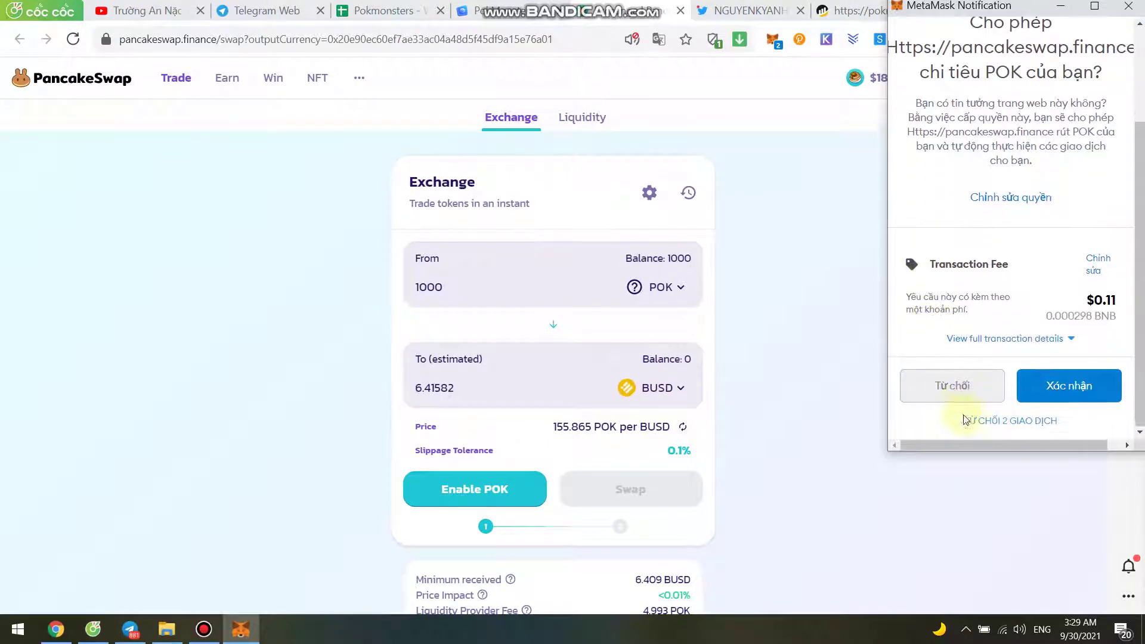
pyautogui.click(1041, 388)
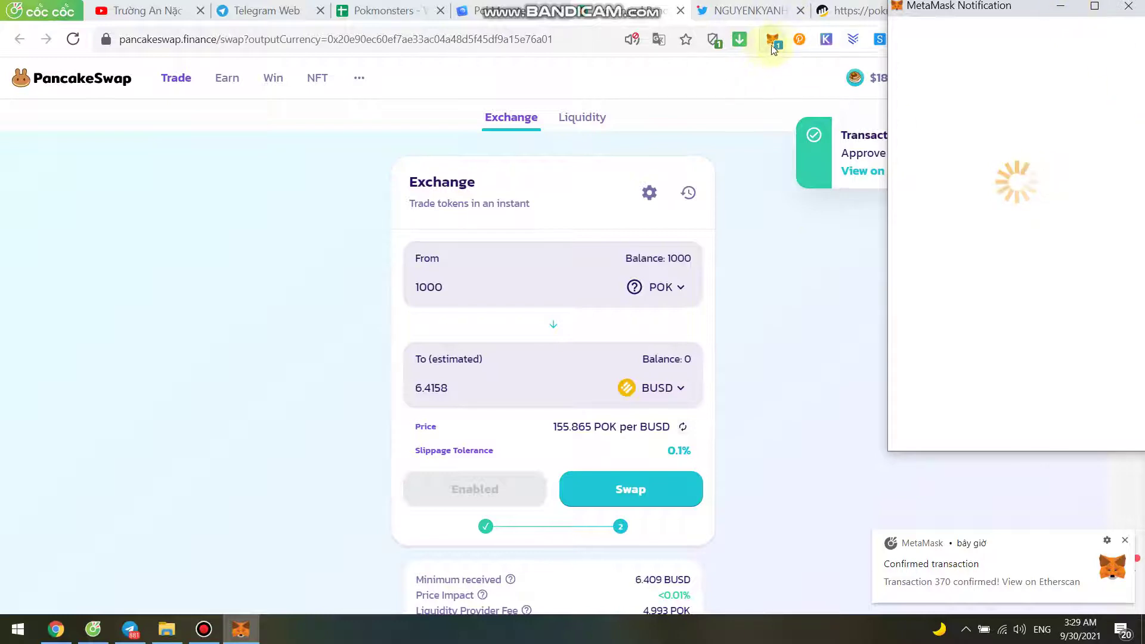
pyautogui.click(1129, 6)
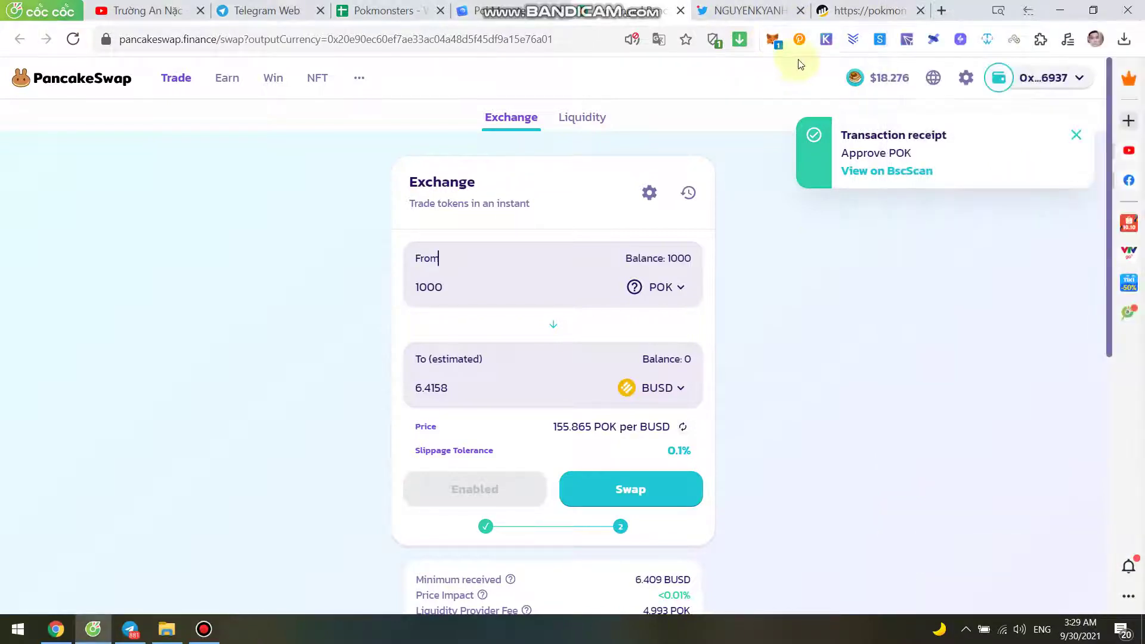
# Step: Reject the leftover POK spending request in the MetaMask extension and dismiss the approval receipt
pyautogui.click(773, 39)
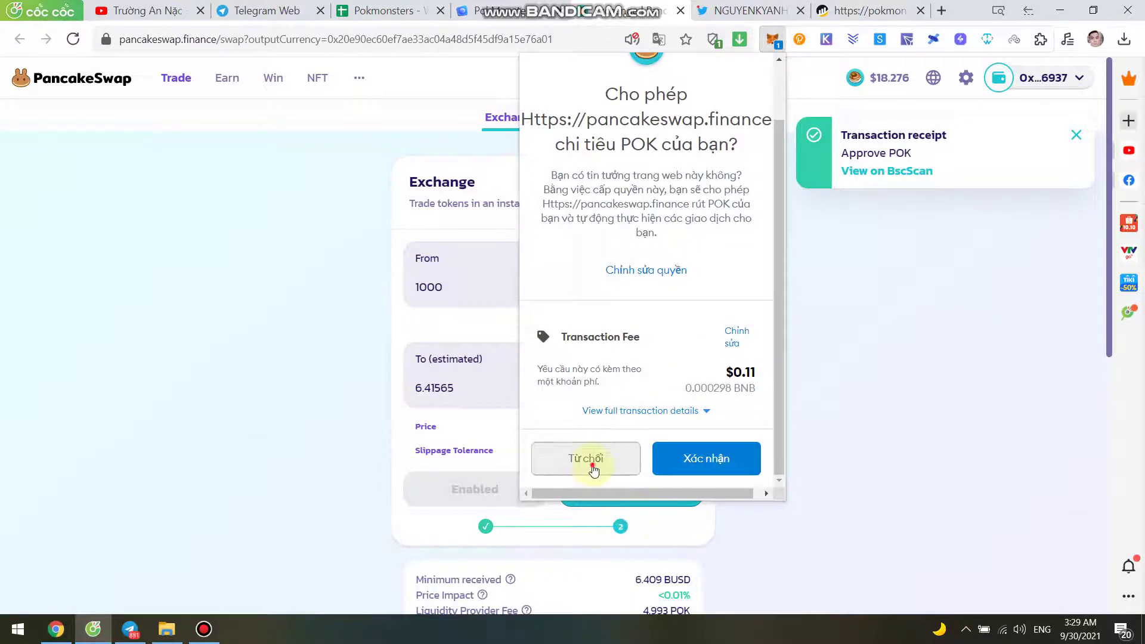
pyautogui.click(594, 471)
pyautogui.click(926, 258)
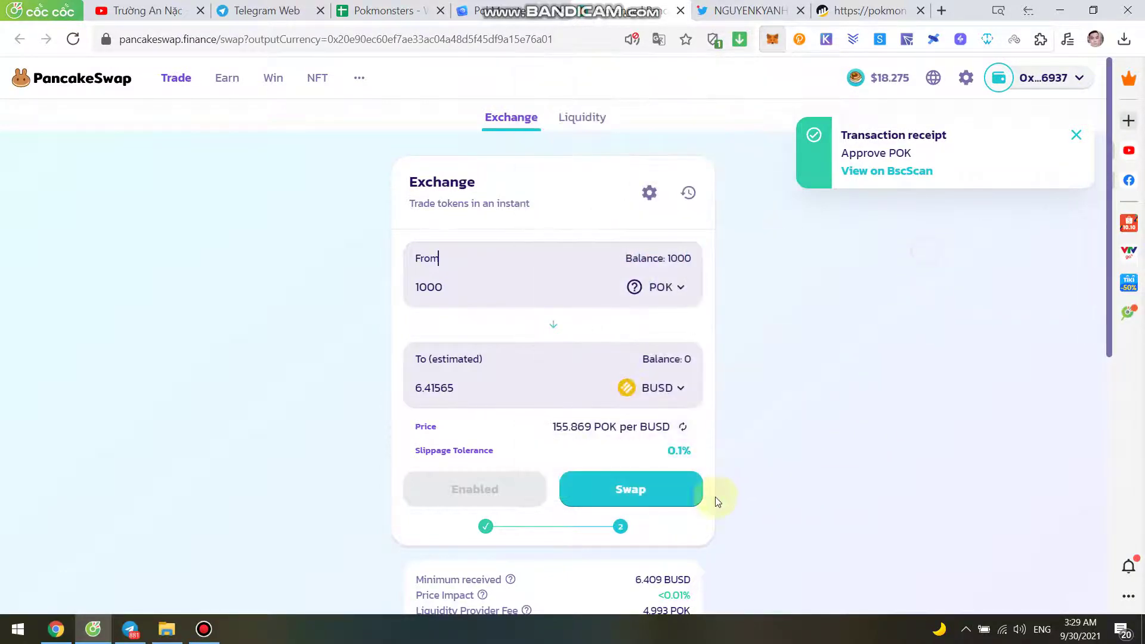
pyautogui.click(1077, 135)
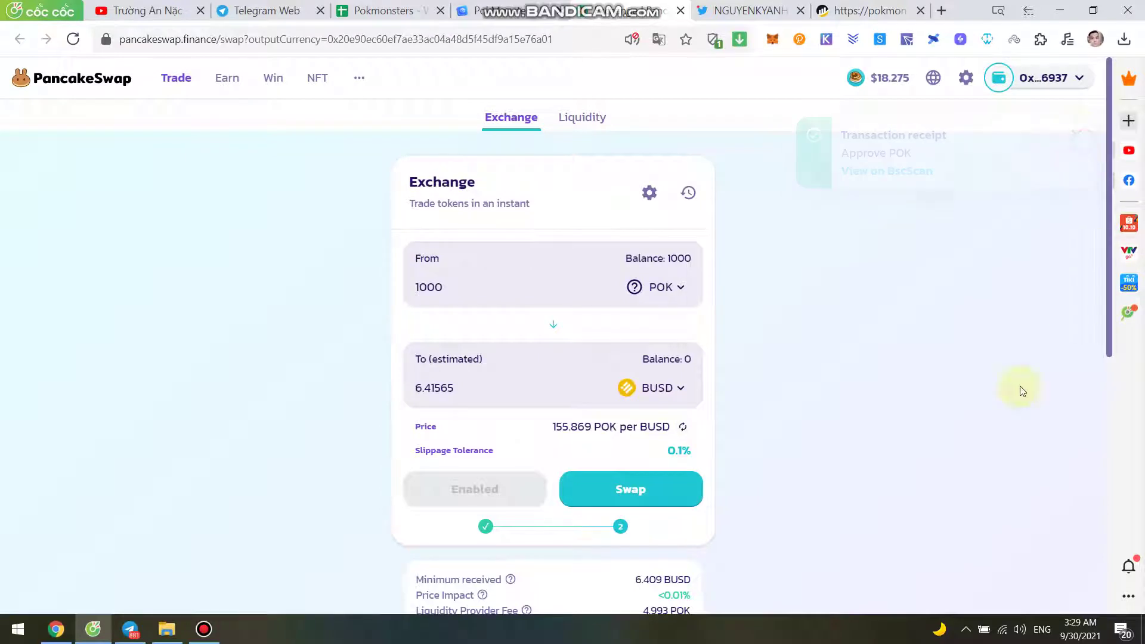
# Step: Submit the swap of 1000 POK to BUSD, reject its transaction in MetaMask and close the swap dialog
pyautogui.click(614, 489)
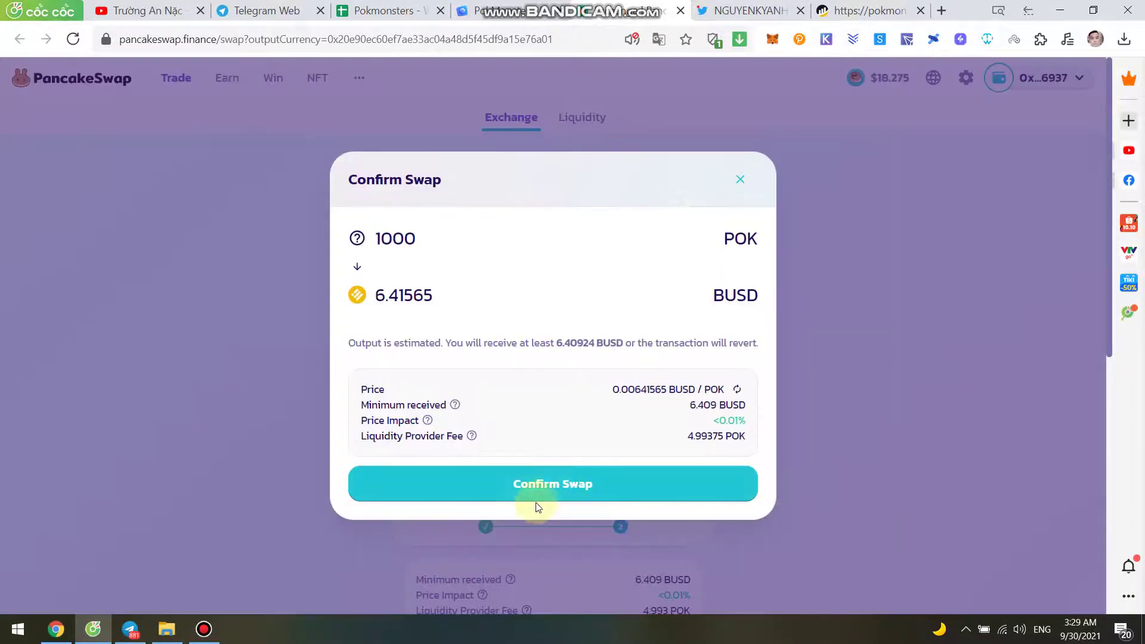
pyautogui.click(539, 500)
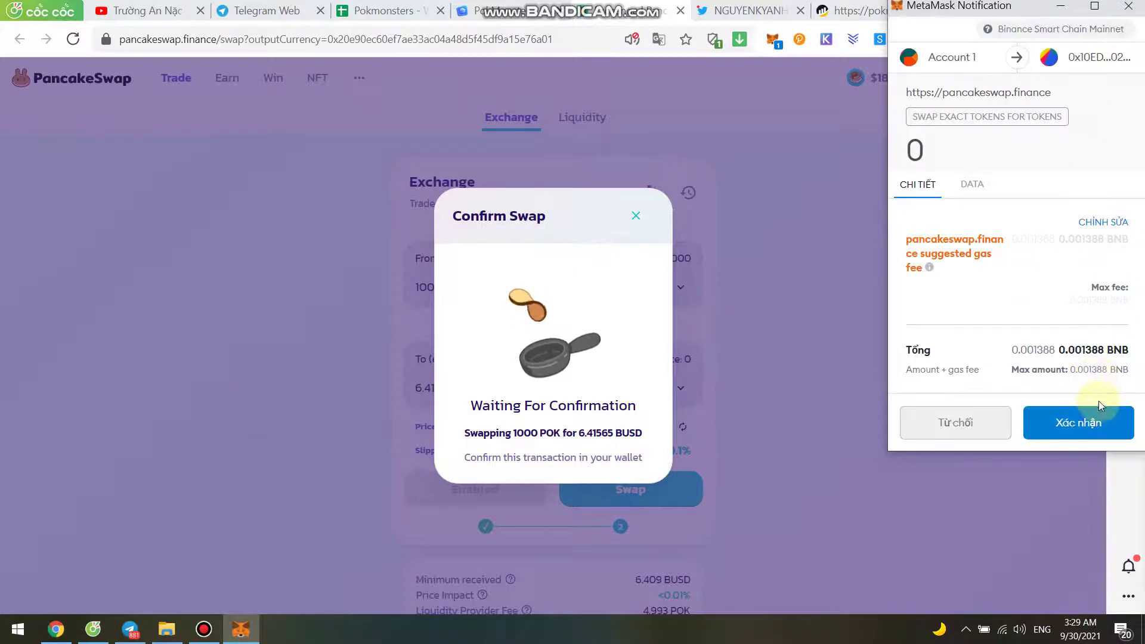
pyautogui.click(954, 422)
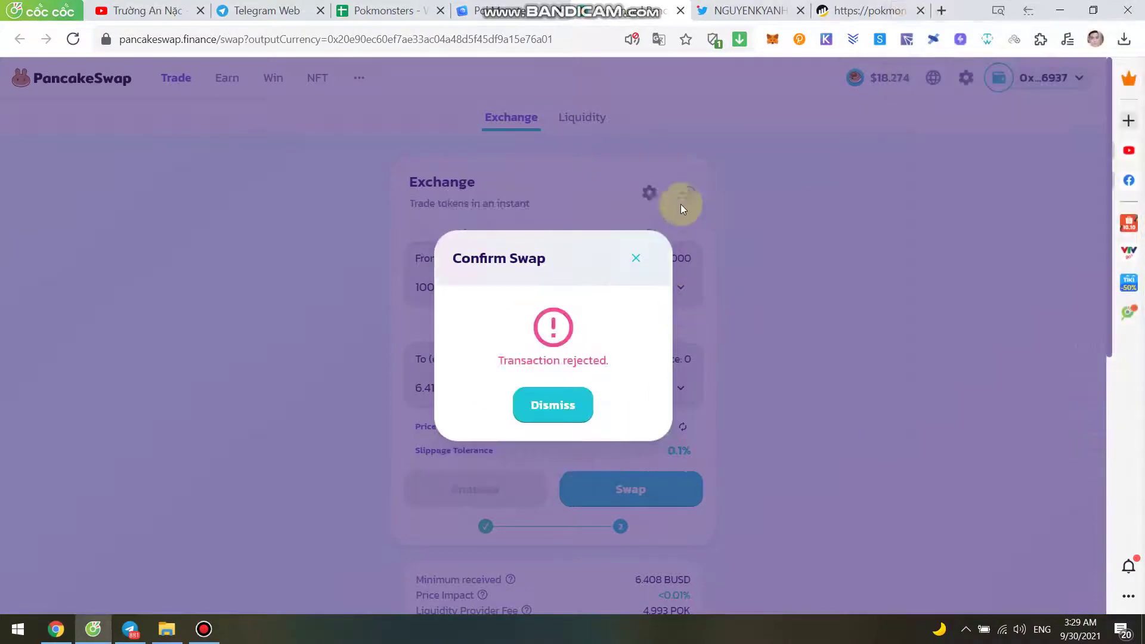
pyautogui.click(636, 259)
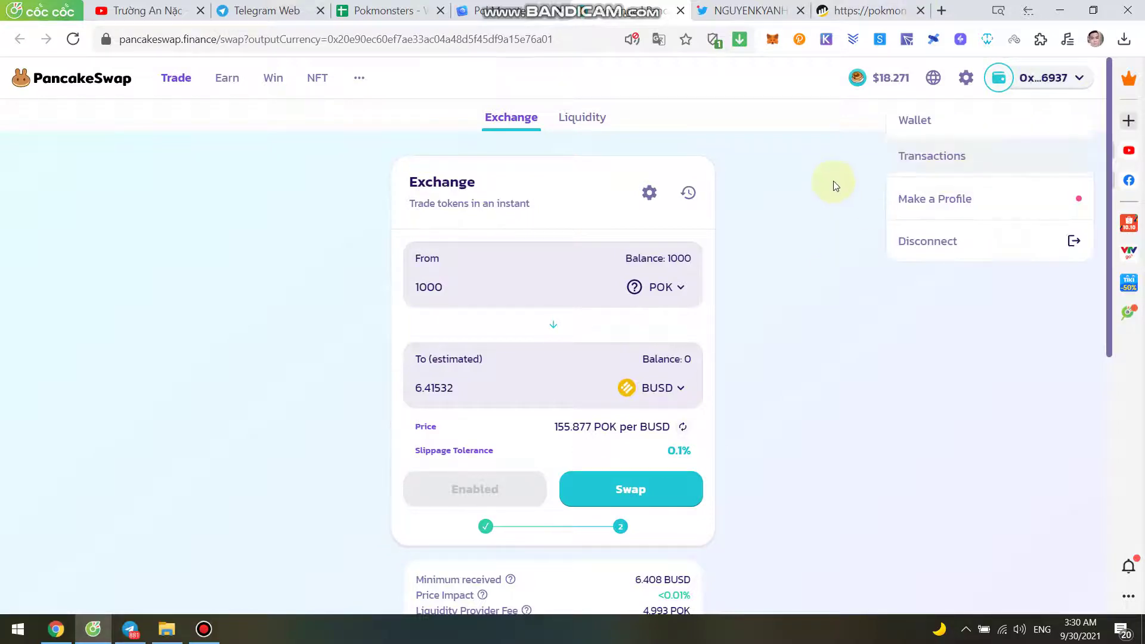
# Step: Try 200 POK as the swap amount, clear it, and set the amount to 600 POK
pyautogui.moveTo(464, 296); pyautogui.dragTo(328, 286)
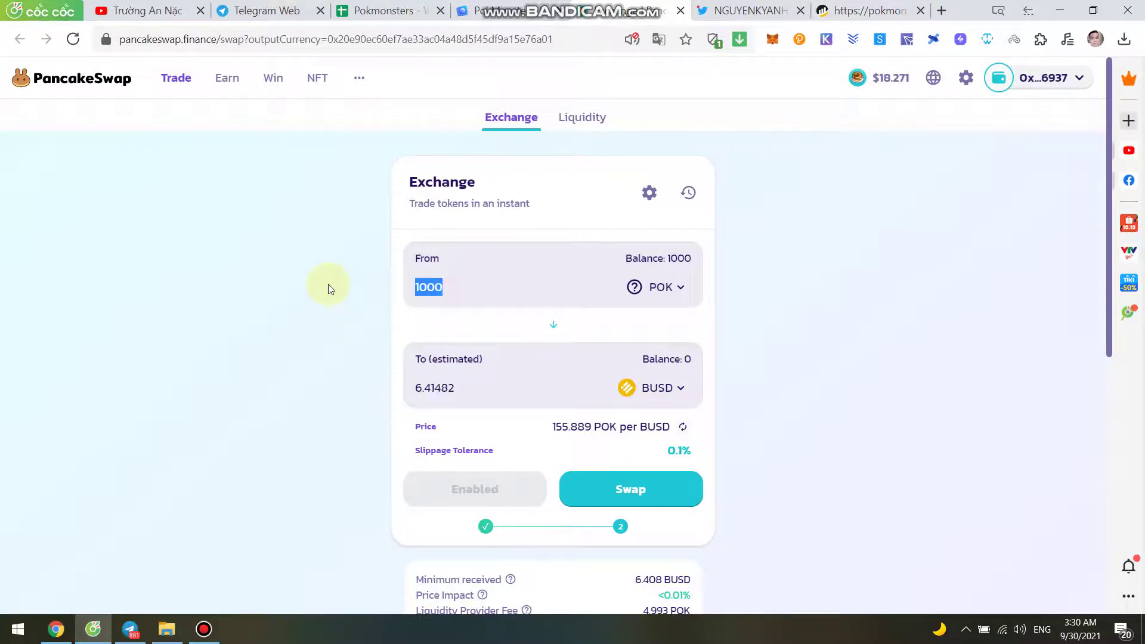
pyautogui.write('200')
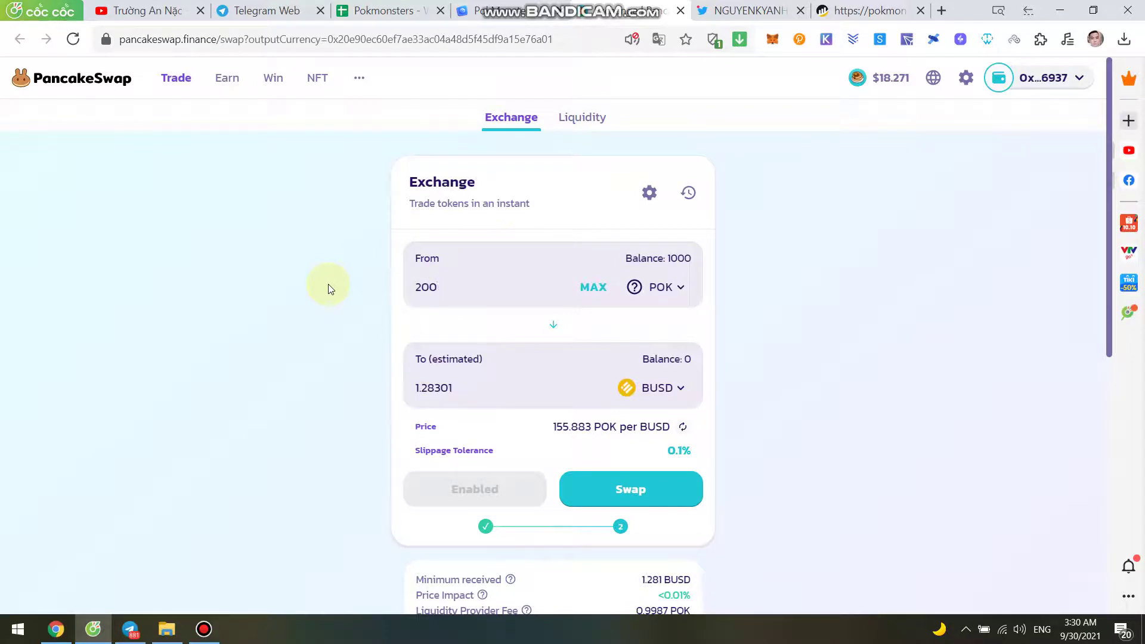
pyautogui.press('BackSpace')
pyautogui.press('BackSpace')
pyautogui.press('BackSpace')
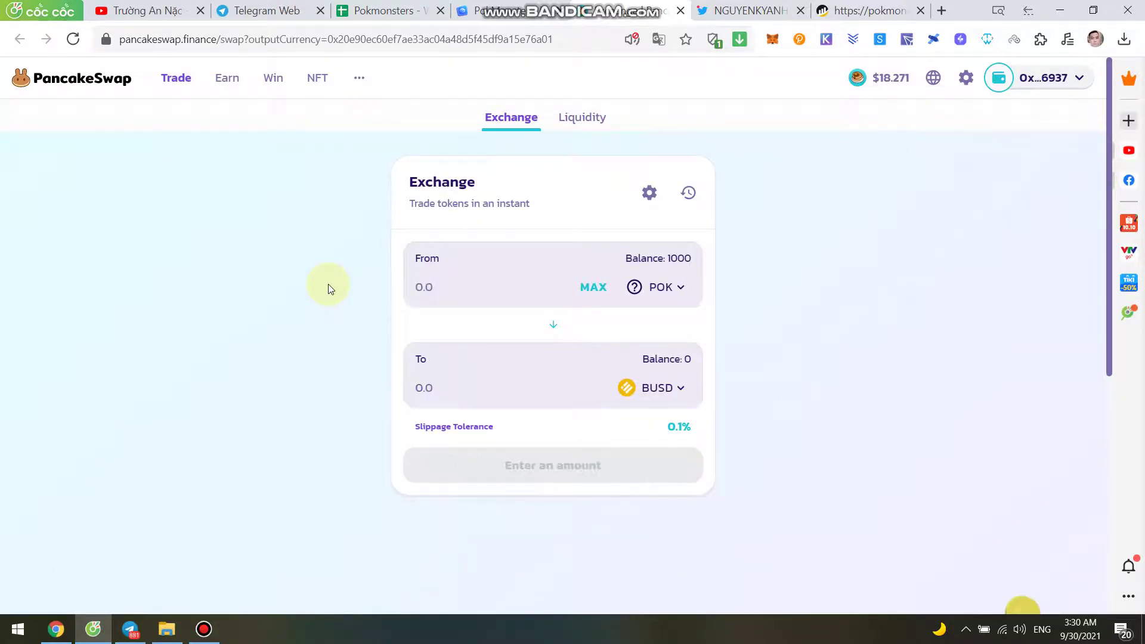
pyautogui.write('600')
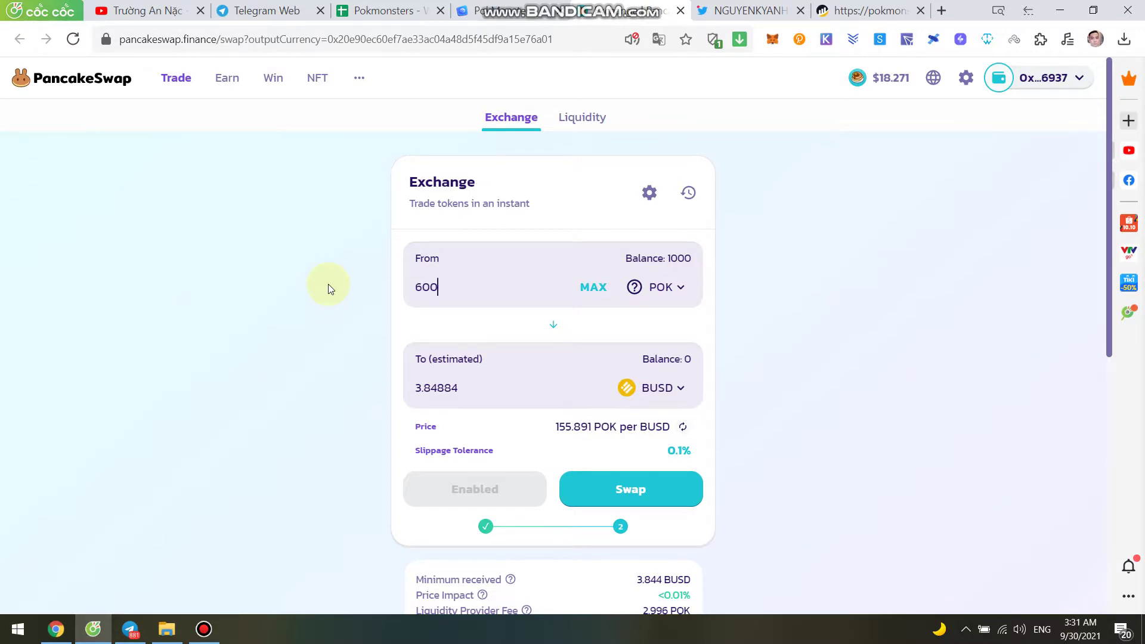
# Step: Review the token rewards in the Pokmonsters winner list and the POK price on the PokMonsters NFT market page
pyautogui.click(377, 10)
pyautogui.scroll(-6, 396, 249)
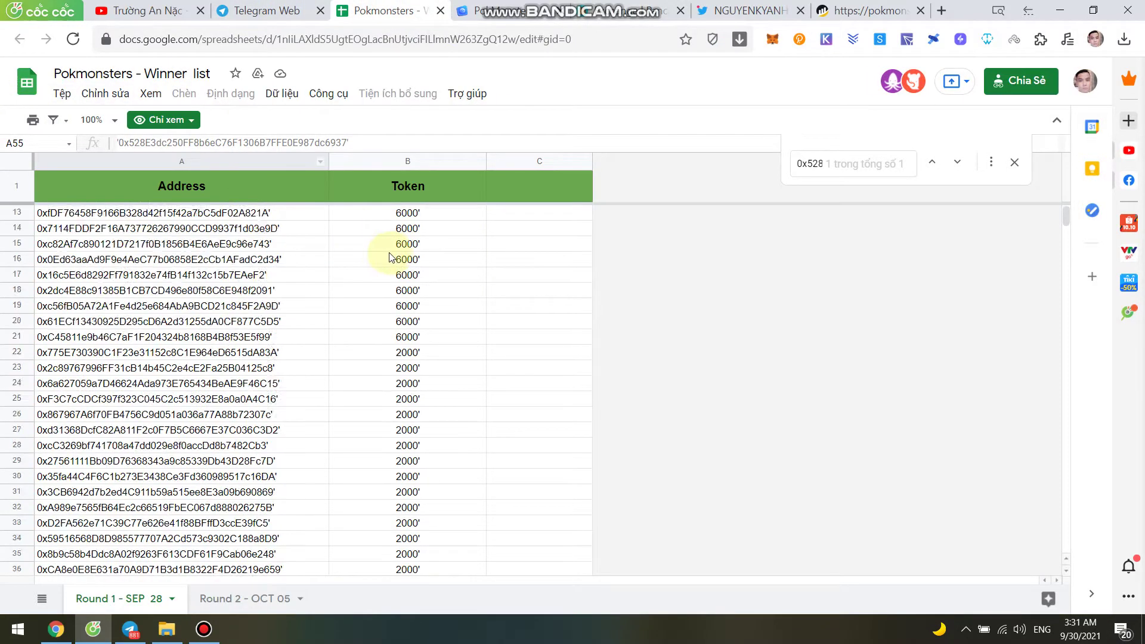
pyautogui.scroll(5, 764, 187)
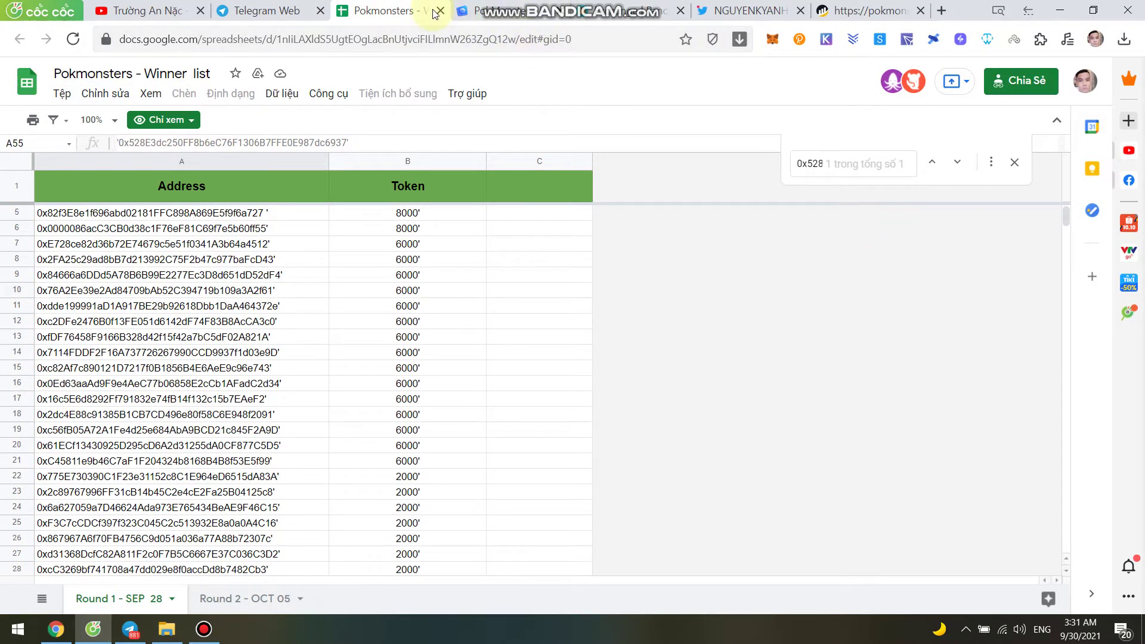
pyautogui.click(478, 10)
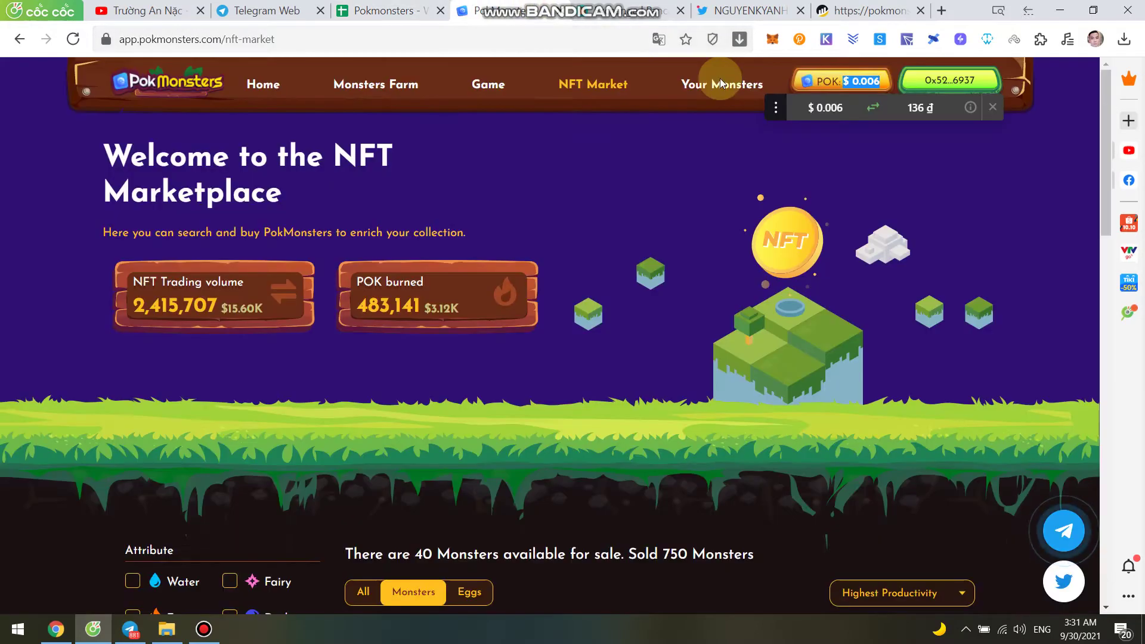
pyautogui.click(847, 80)
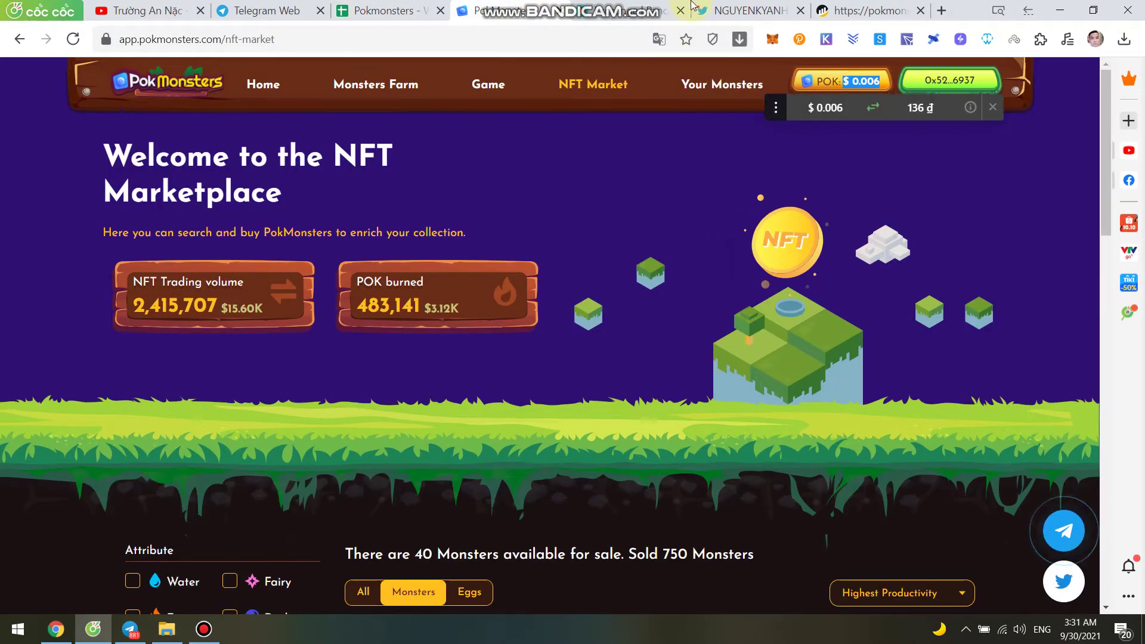